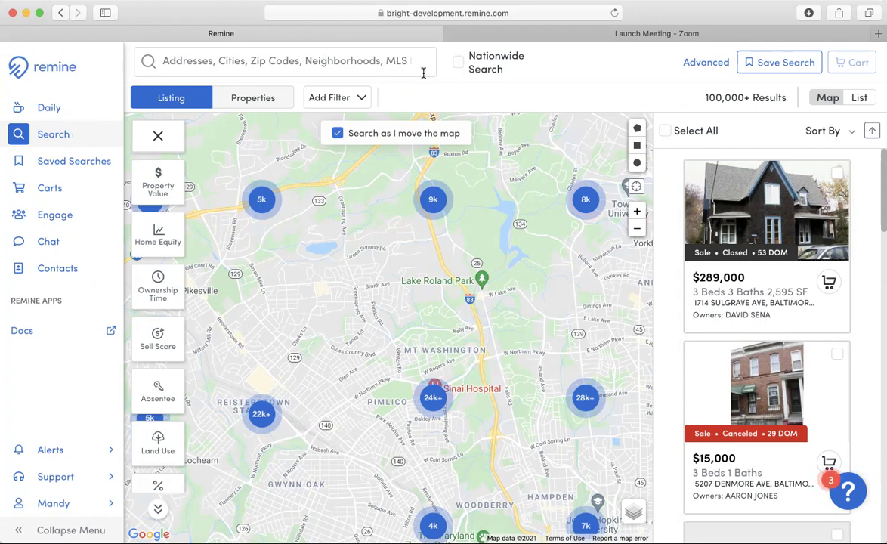
{"action": "left_click", "coordinate": [702, 67]}
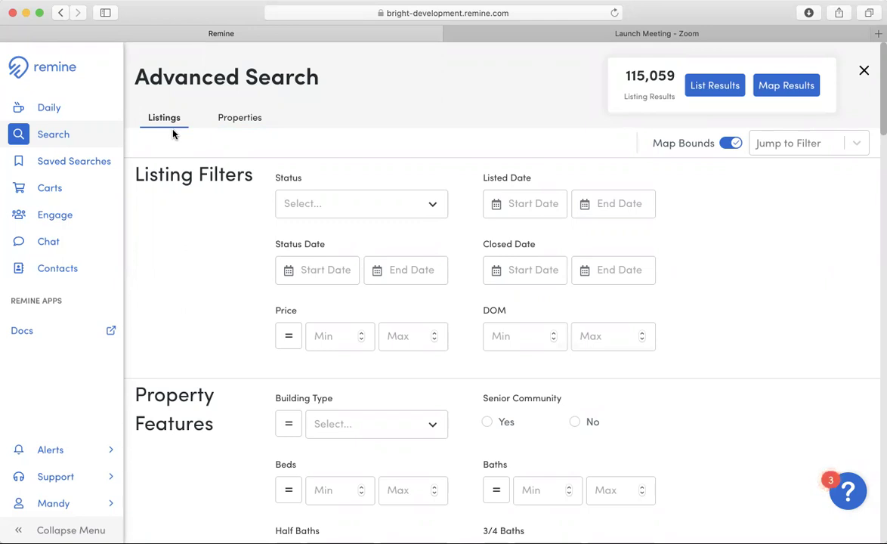
{"action": "left_click", "coordinate": [240, 119]}
{"action": "left_click", "coordinate": [264, 122]}
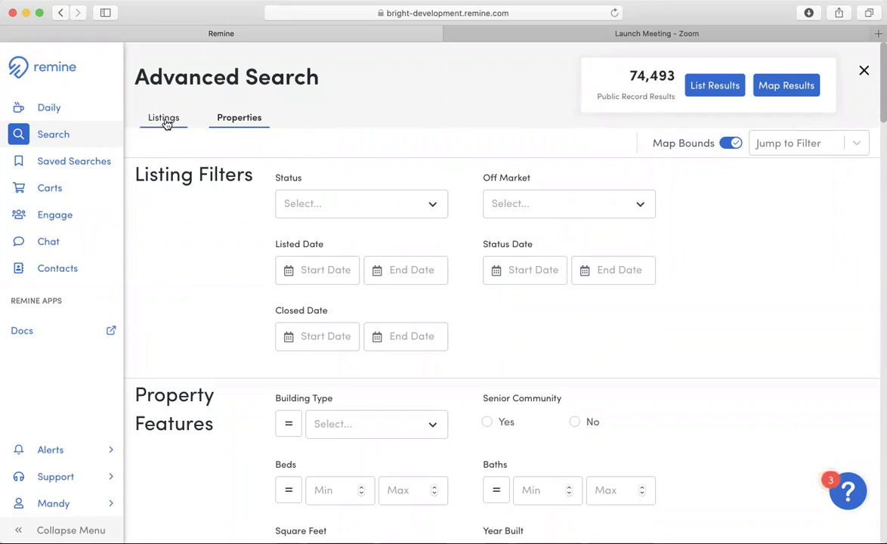
{"action": "left_click", "coordinate": [164, 121]}
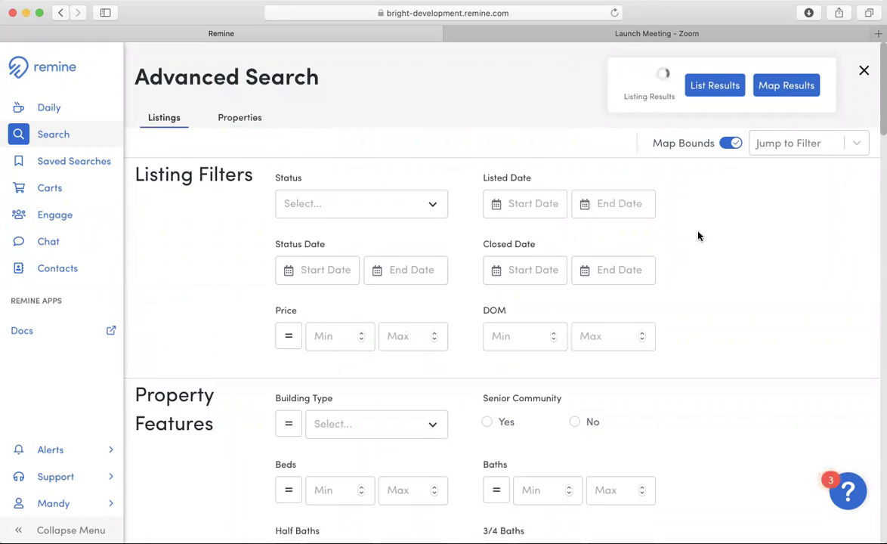
Scroll down to the Beds filter under Property Features, keeping its operator as Equals.
{"action": "scroll", "coordinate": [773, 248], "scroll_direction": "down", "scroll_amount": 2}
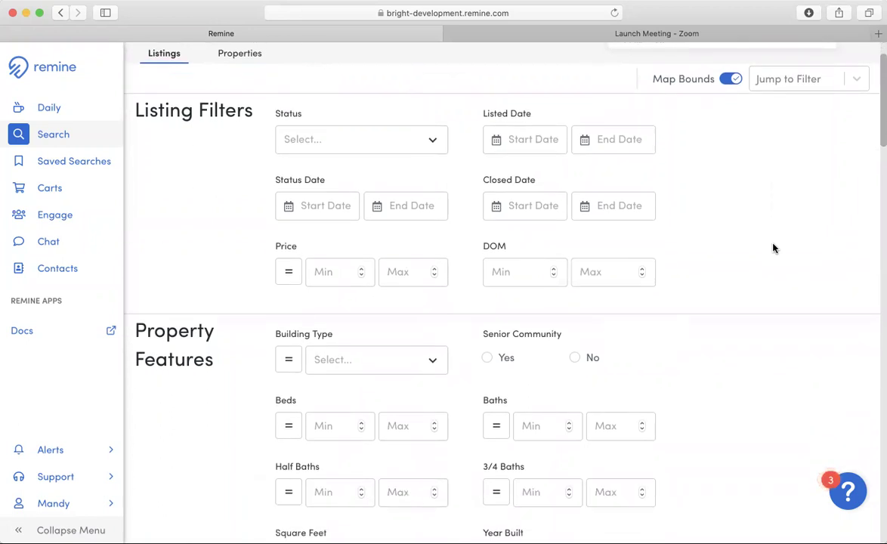
{"action": "scroll", "coordinate": [772, 249], "scroll_direction": "down", "scroll_amount": 4}
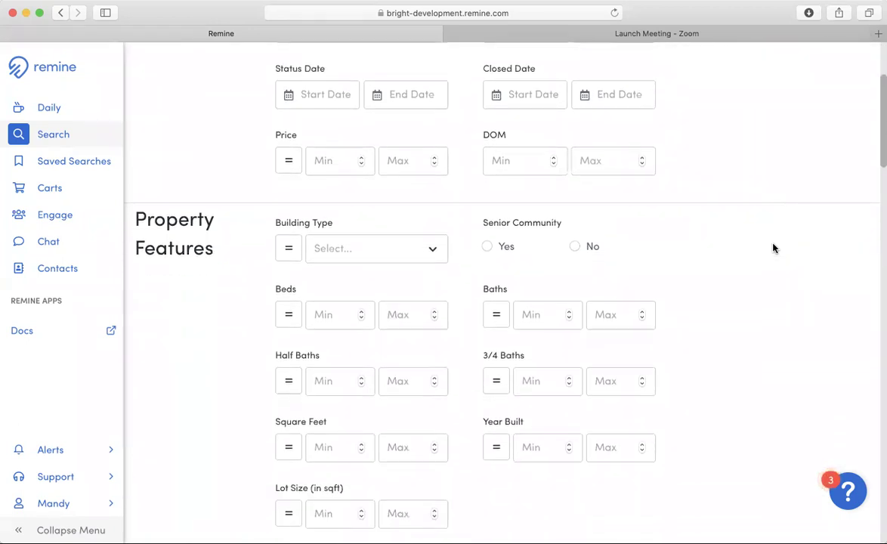
{"action": "scroll", "coordinate": [773, 249], "scroll_direction": "down", "scroll_amount": 2}
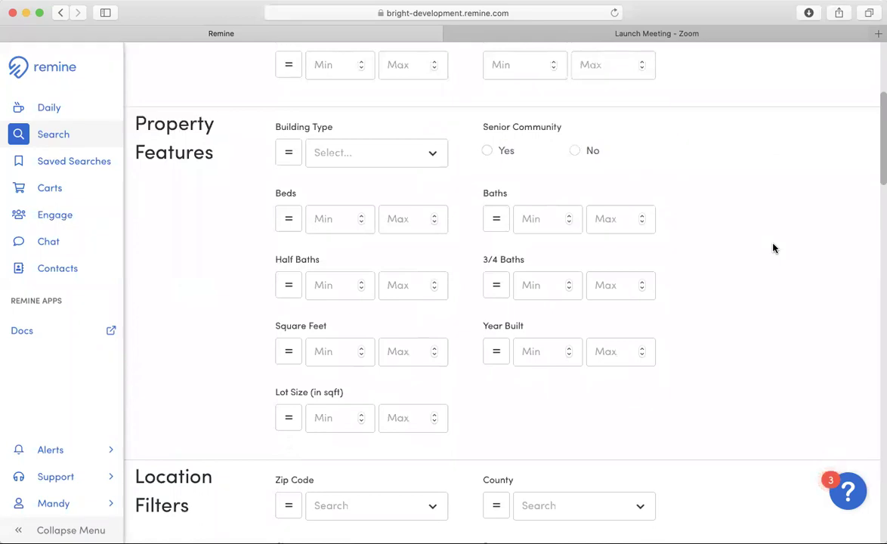
{"action": "scroll", "coordinate": [773, 248], "scroll_direction": "down", "scroll_amount": 2}
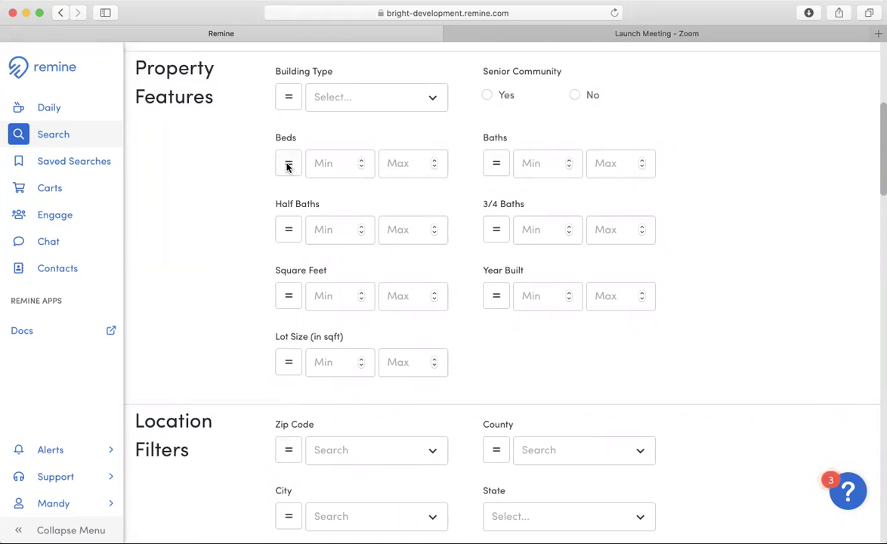
{"action": "left_click", "coordinate": [287, 165]}
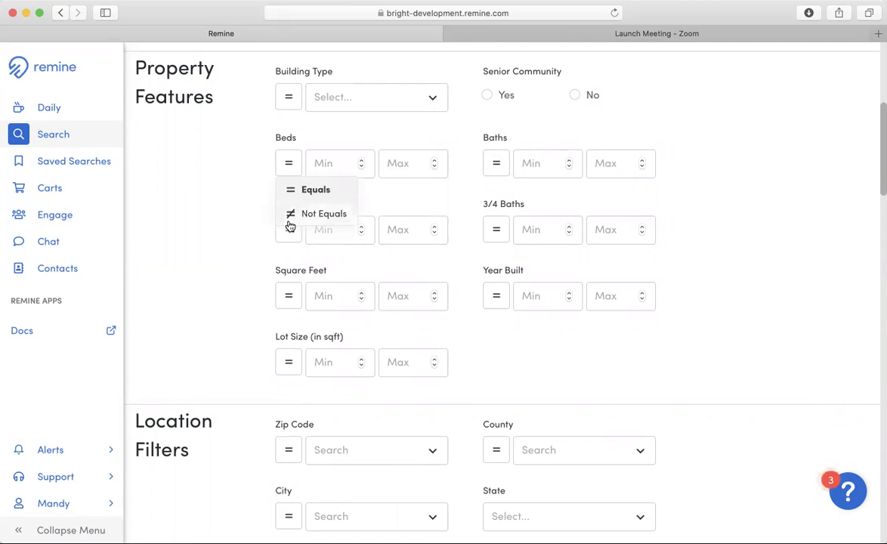
{"action": "left_click", "coordinate": [328, 164]}
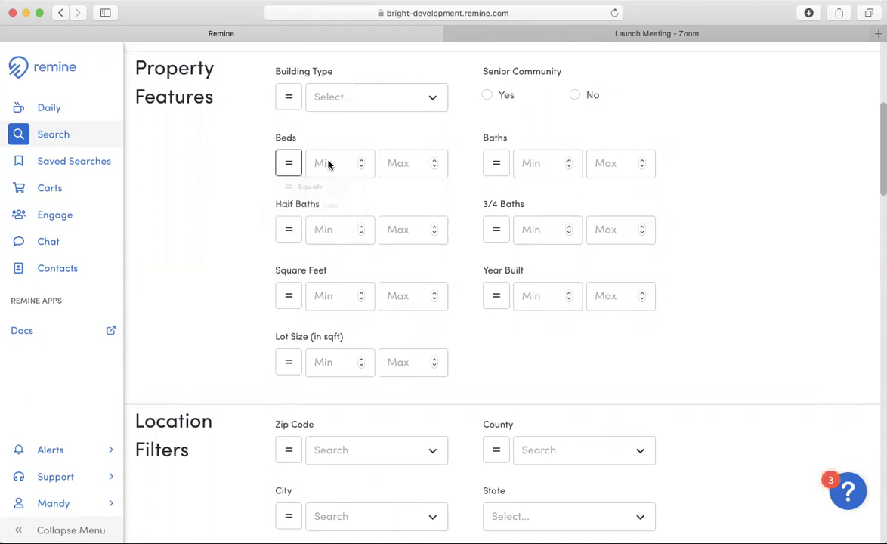
Set Beds Min to 2 and Beds Max to 4, leaving the operator at Equals.
{"action": "left_click", "coordinate": [361, 161]}
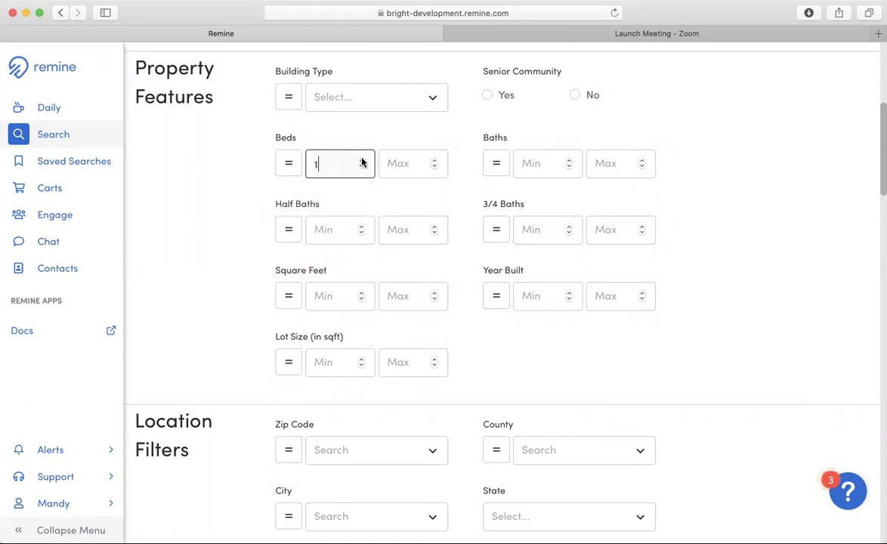
{"action": "left_click", "coordinate": [361, 161]}
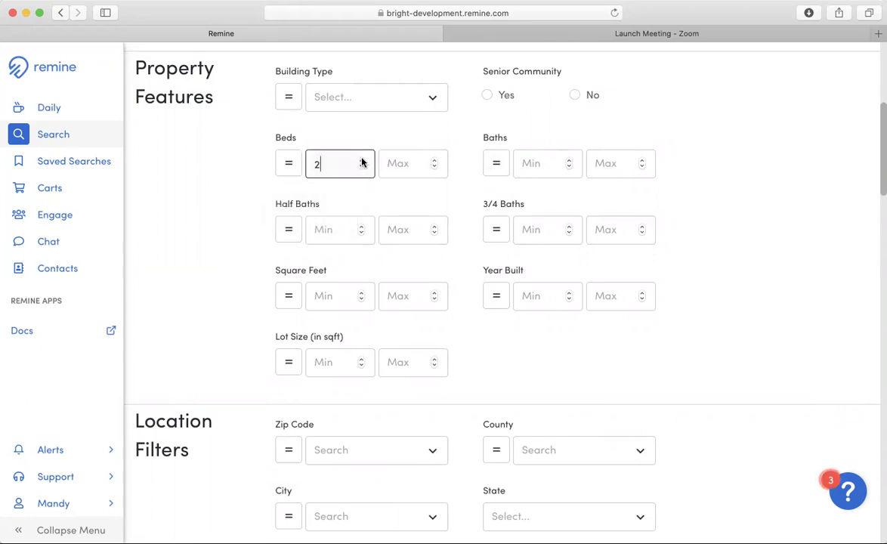
{"action": "left_click", "coordinate": [434, 161]}
{"action": "left_click", "coordinate": [435, 161]}
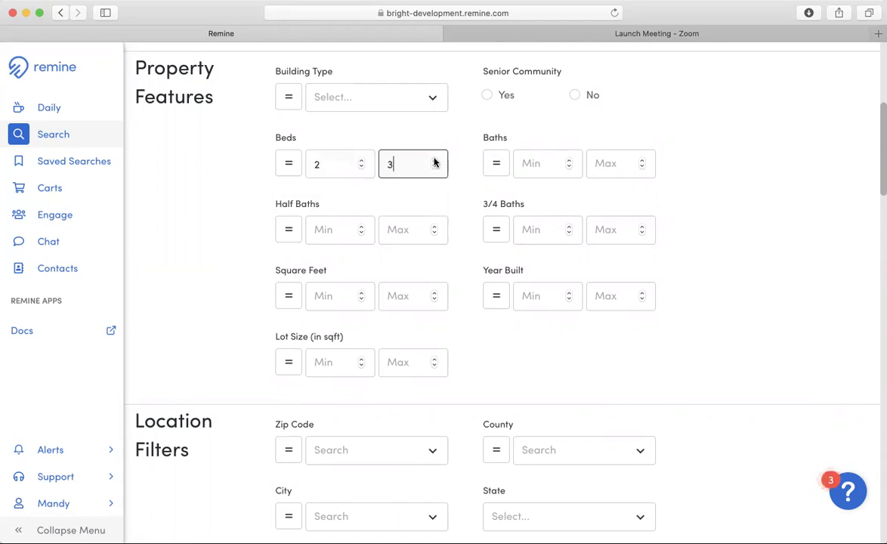
{"action": "left_click", "coordinate": [434, 161]}
{"action": "left_click", "coordinate": [291, 164]}
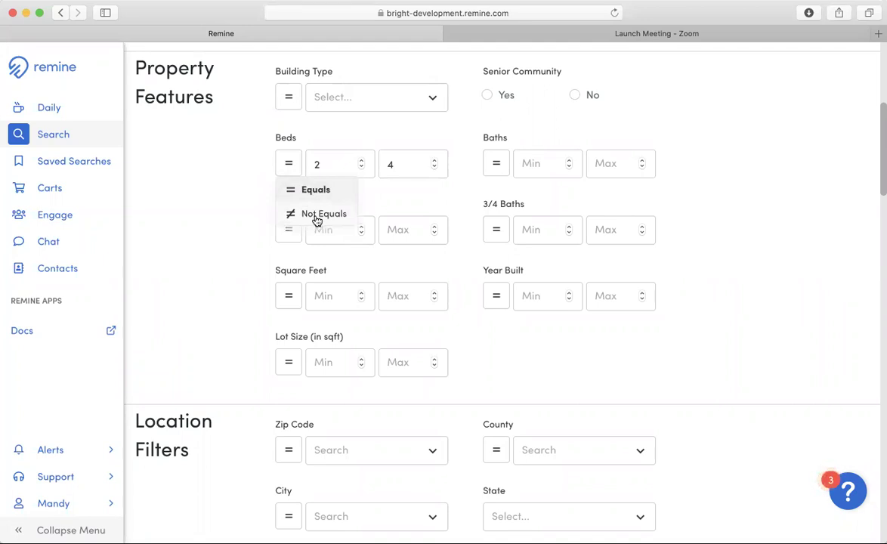
{"action": "left_click", "coordinate": [649, 205]}
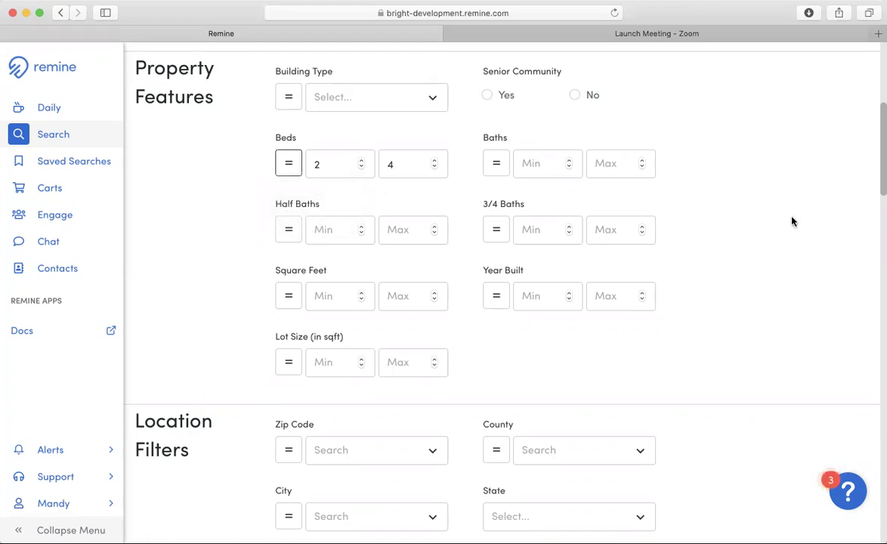
{"action": "scroll", "coordinate": [792, 220], "scroll_direction": "down", "scroll_amount": 2}
{"action": "scroll", "coordinate": [793, 221], "scroll_direction": "down", "scroll_amount": 2}
{"action": "scroll", "coordinate": [793, 221], "scroll_direction": "down", "scroll_amount": 10}
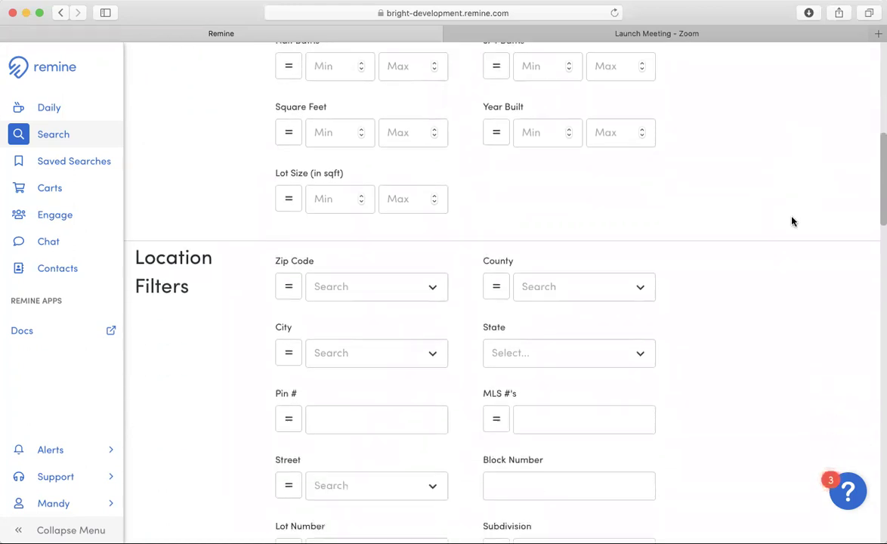
{"action": "scroll", "coordinate": [793, 221], "scroll_direction": "down", "scroll_amount": 8}
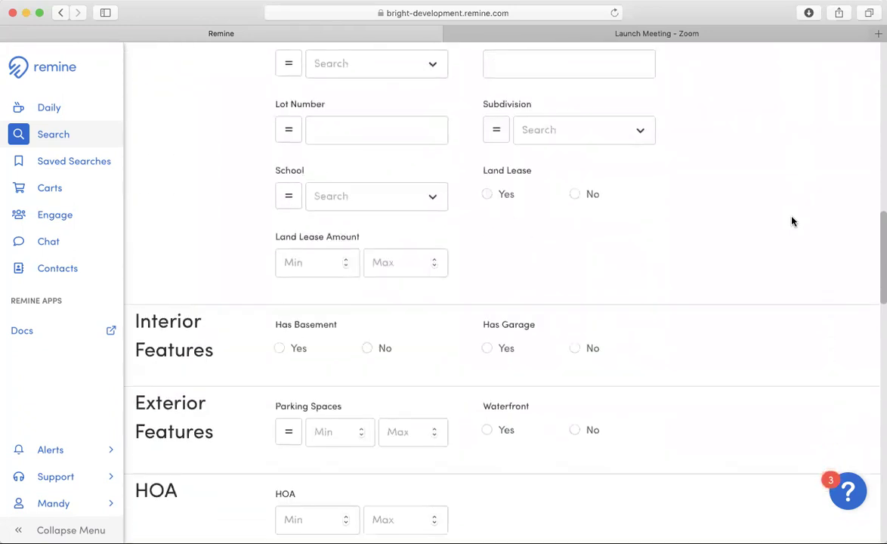
{"action": "scroll", "coordinate": [793, 220], "scroll_direction": "down", "scroll_amount": 5}
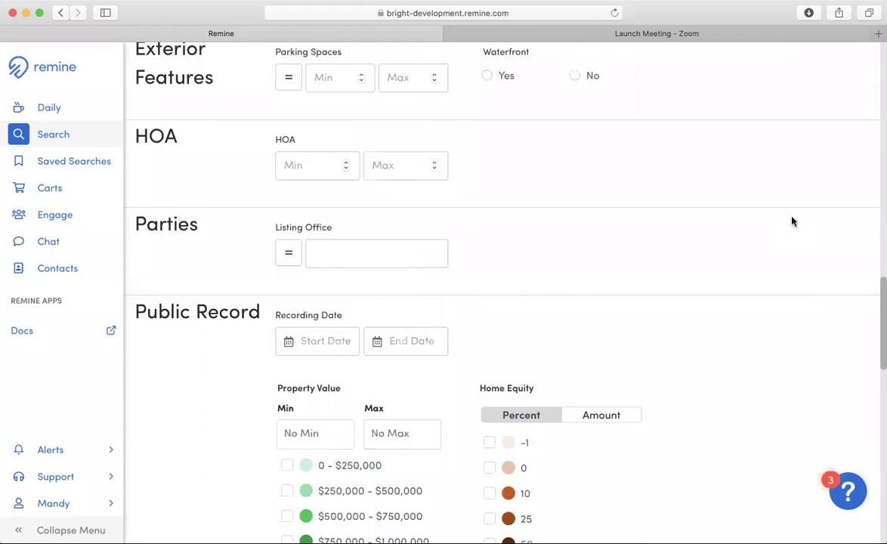
{"action": "scroll", "coordinate": [793, 221], "scroll_direction": "down", "scroll_amount": 4}
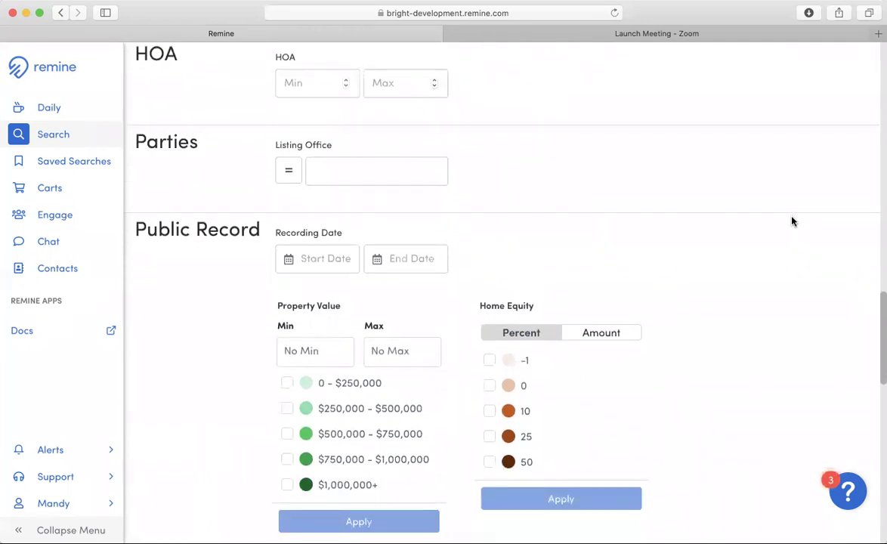
{"action": "scroll", "coordinate": [792, 220], "scroll_direction": "down", "scroll_amount": 3}
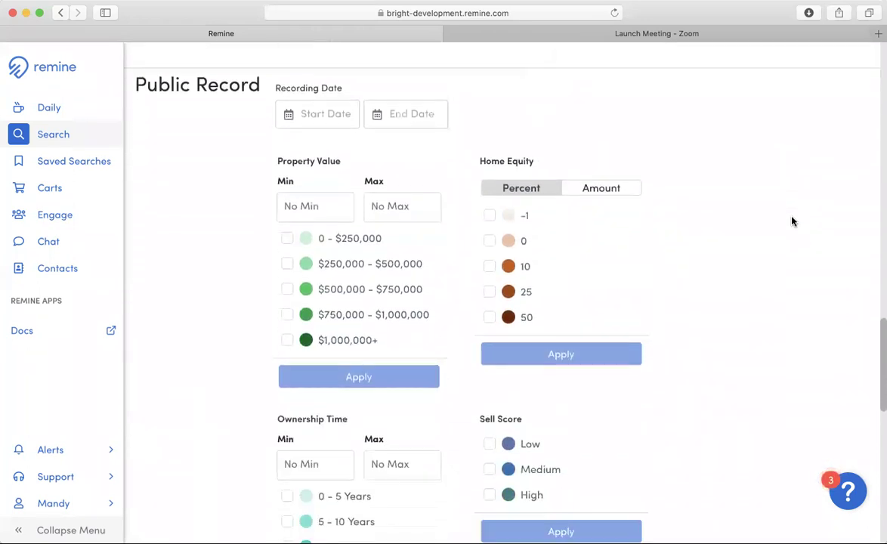
{"action": "scroll", "coordinate": [792, 220], "scroll_direction": "down", "scroll_amount": 2}
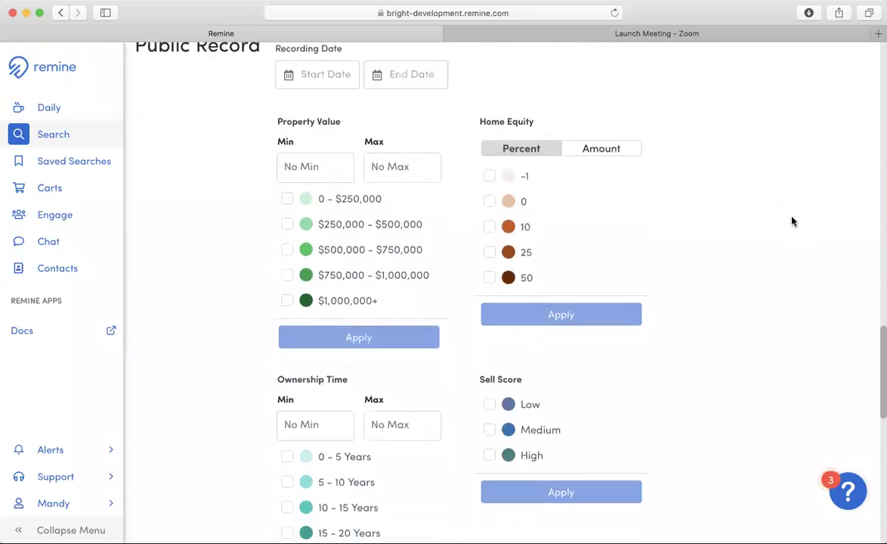
{"action": "scroll", "coordinate": [792, 220], "scroll_direction": "down", "scroll_amount": 10}
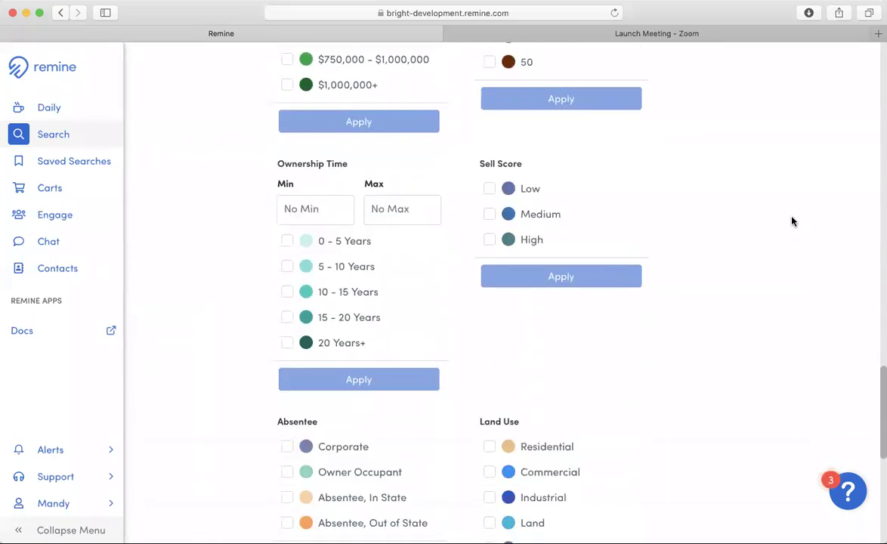
{"action": "scroll", "coordinate": [792, 221], "scroll_direction": "up", "scroll_amount": 20}
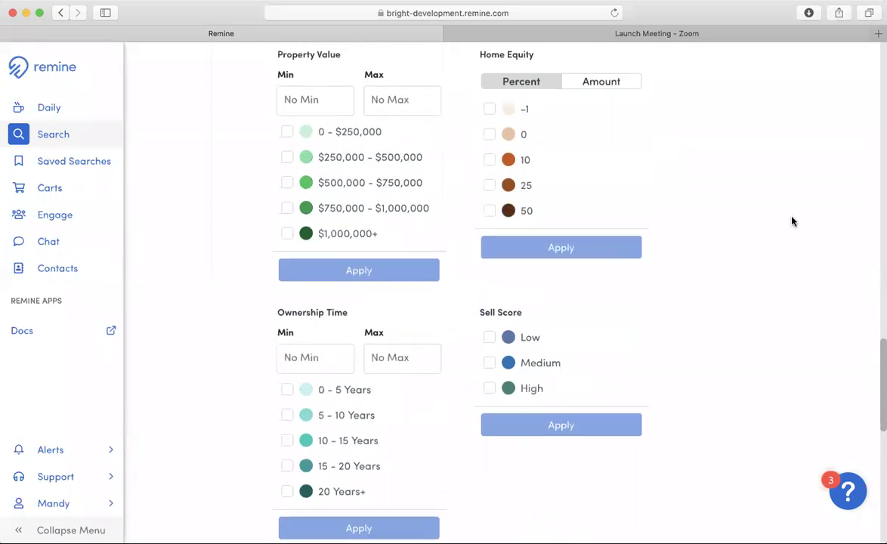
{"action": "scroll", "coordinate": [792, 221], "scroll_direction": "up", "scroll_amount": 20}
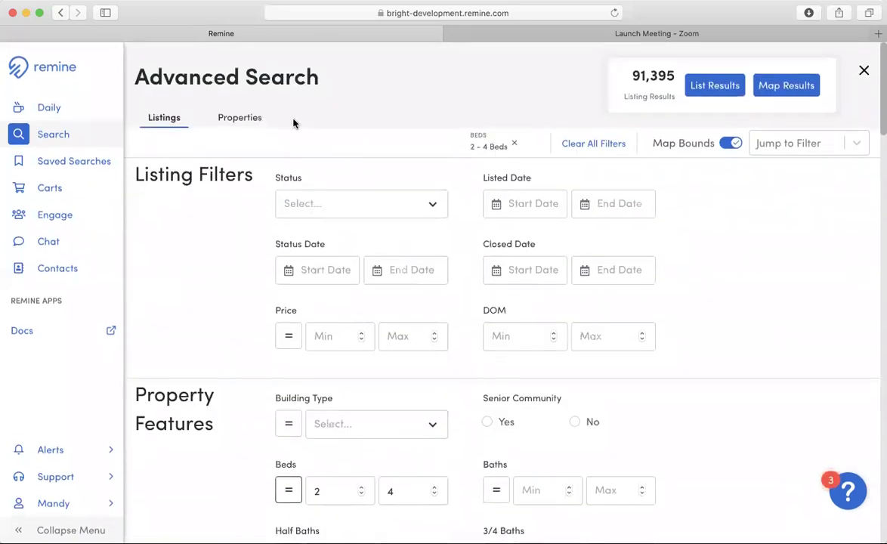
Switch to the Properties filters and browse their sections, showing 74,493 public record results.
{"action": "left_click", "coordinate": [240, 118]}
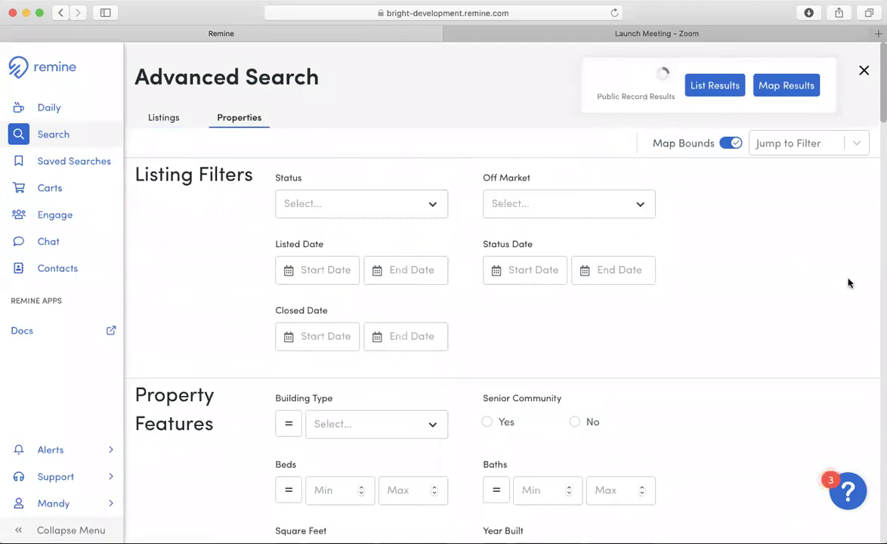
{"action": "scroll", "coordinate": [848, 283], "scroll_direction": "down", "scroll_amount": 2}
{"action": "scroll", "coordinate": [849, 283], "scroll_direction": "down", "scroll_amount": 7}
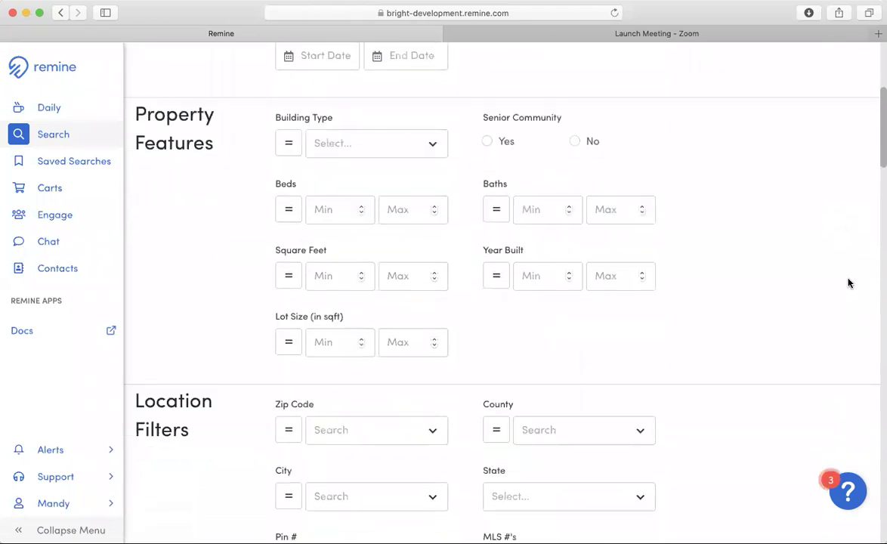
{"action": "scroll", "coordinate": [849, 283], "scroll_direction": "down", "scroll_amount": 10}
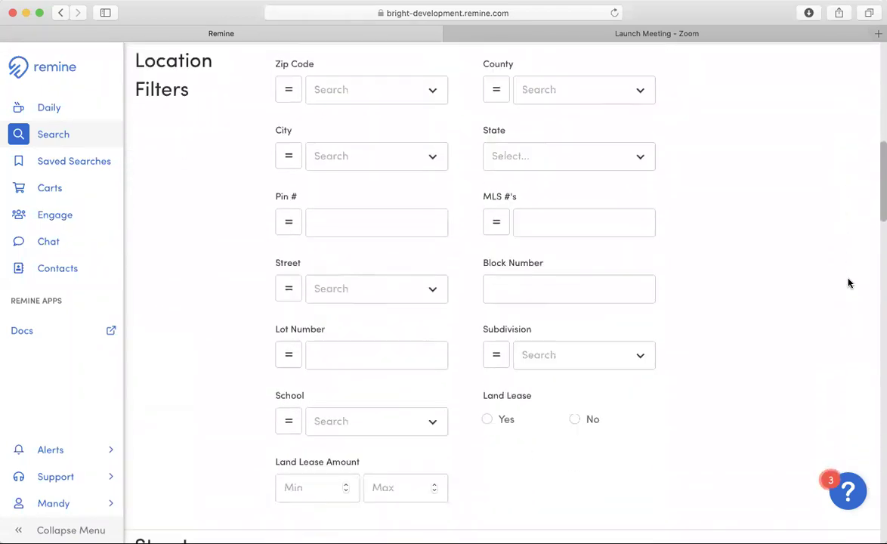
{"action": "scroll", "coordinate": [849, 282], "scroll_direction": "down", "scroll_amount": 9}
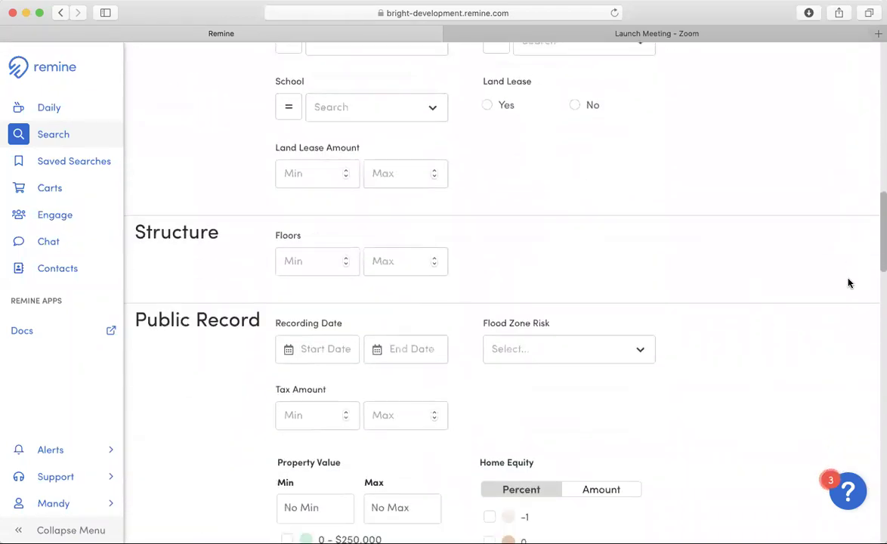
{"action": "scroll", "coordinate": [848, 283], "scroll_direction": "down", "scroll_amount": 12}
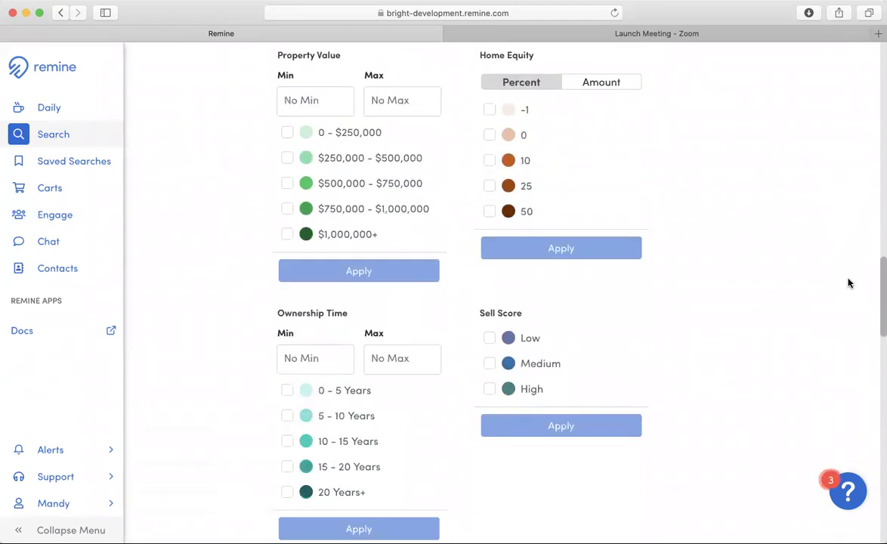
{"action": "scroll", "coordinate": [848, 282], "scroll_direction": "down", "scroll_amount": 14}
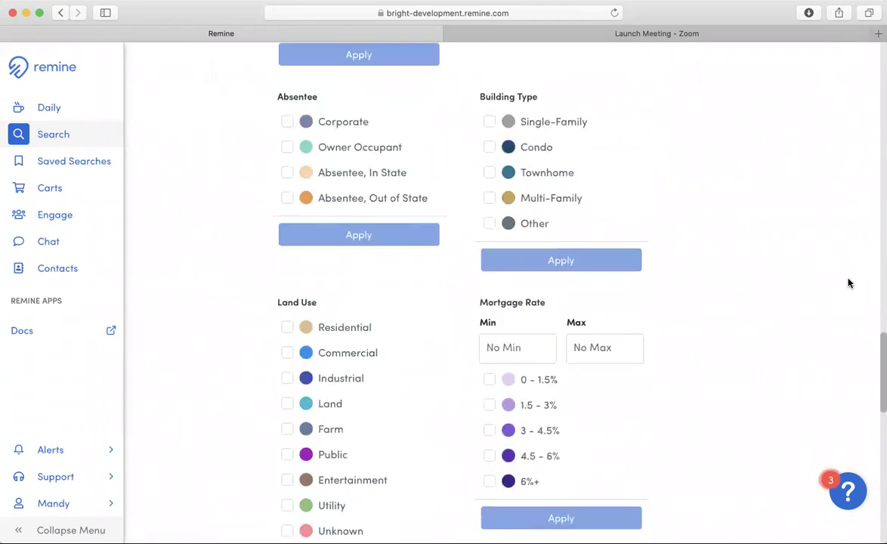
{"action": "scroll", "coordinate": [848, 283], "scroll_direction": "up", "scroll_amount": 20}
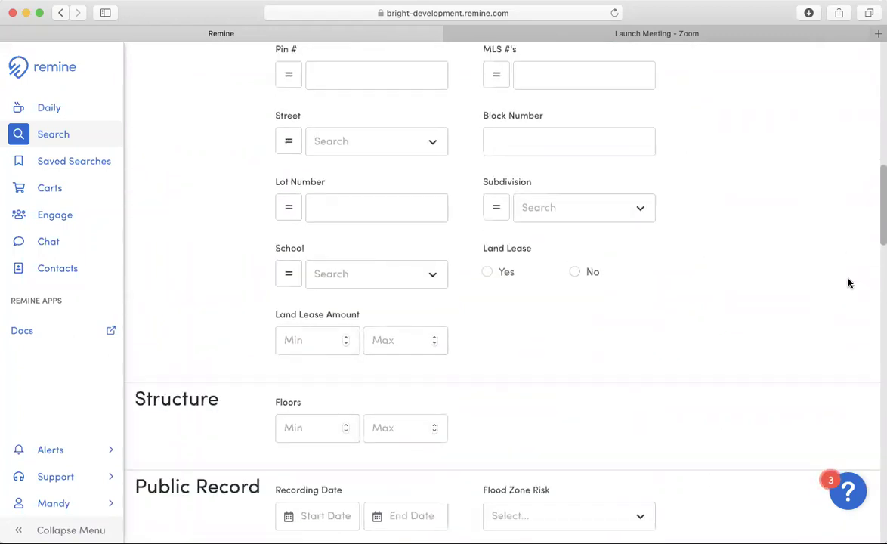
{"action": "scroll", "coordinate": [848, 282], "scroll_direction": "up", "scroll_amount": 6}
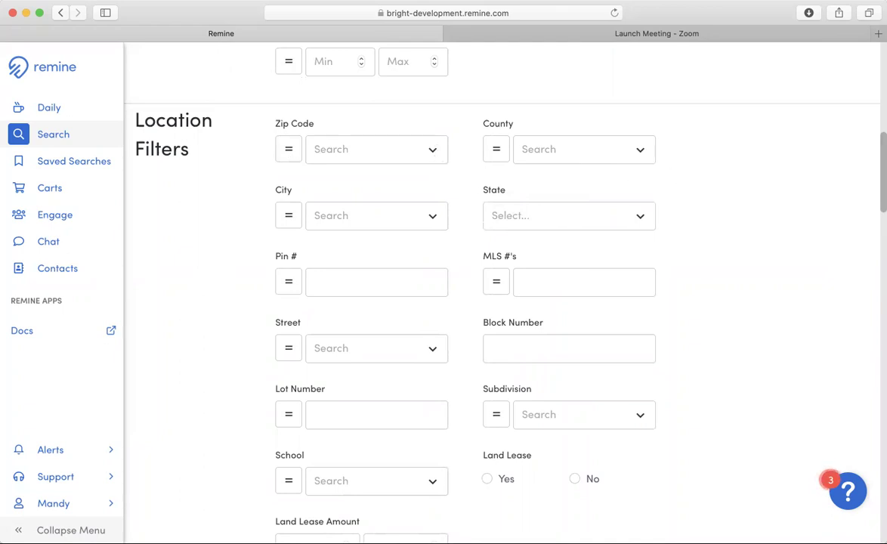
{"action": "scroll", "coordinate": [465, 295], "scroll_direction": "down", "scroll_amount": 10}
{"action": "scroll", "coordinate": [466, 294], "scroll_direction": "up", "scroll_amount": 15}
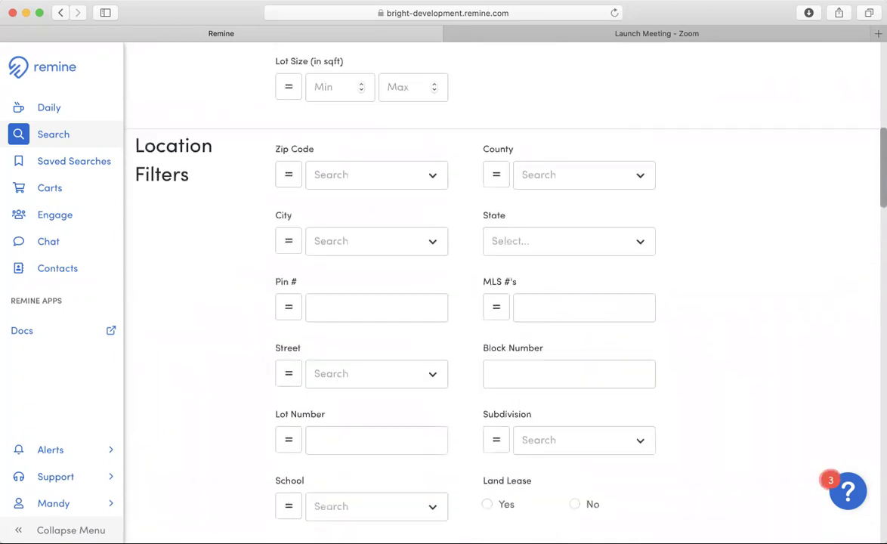
{"action": "scroll", "coordinate": [499, 294], "scroll_direction": "up", "scroll_amount": 2}
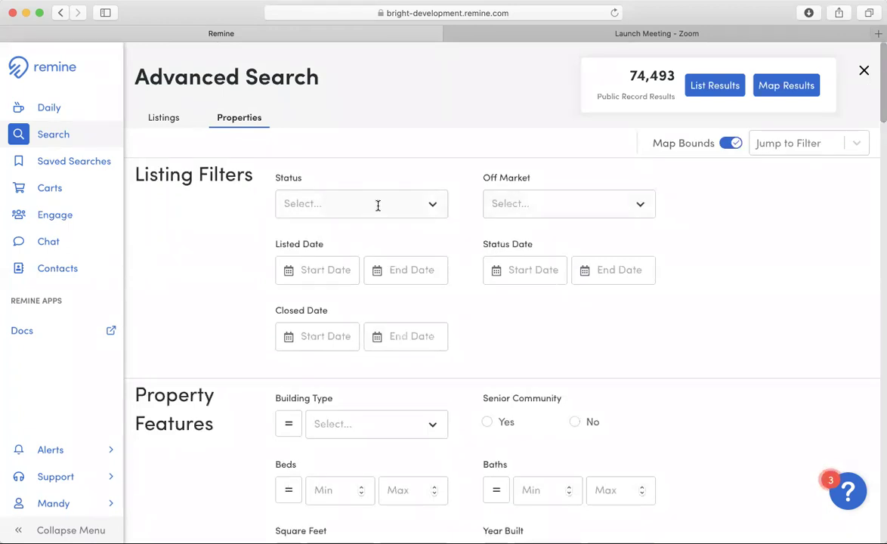
Filter properties to Active status and list the 381 matching results.
{"action": "left_click", "coordinate": [436, 205]}
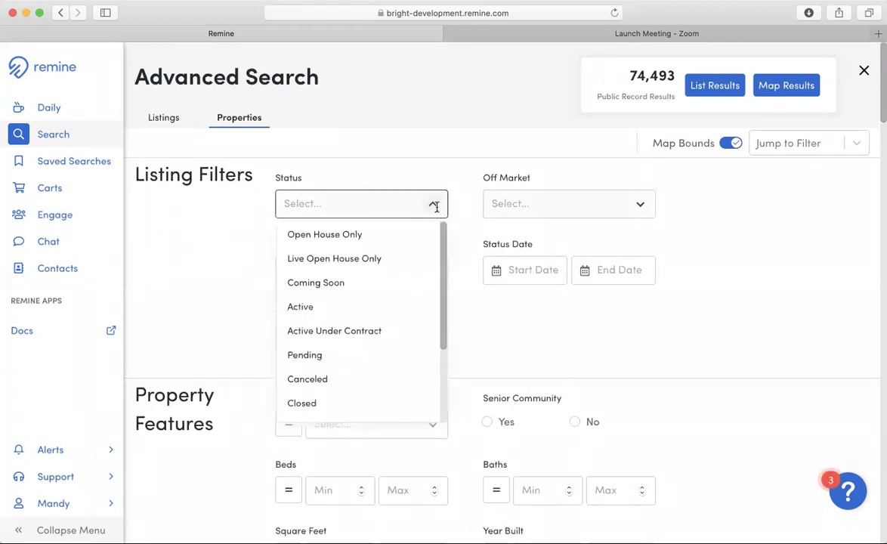
{"action": "left_click", "coordinate": [322, 308]}
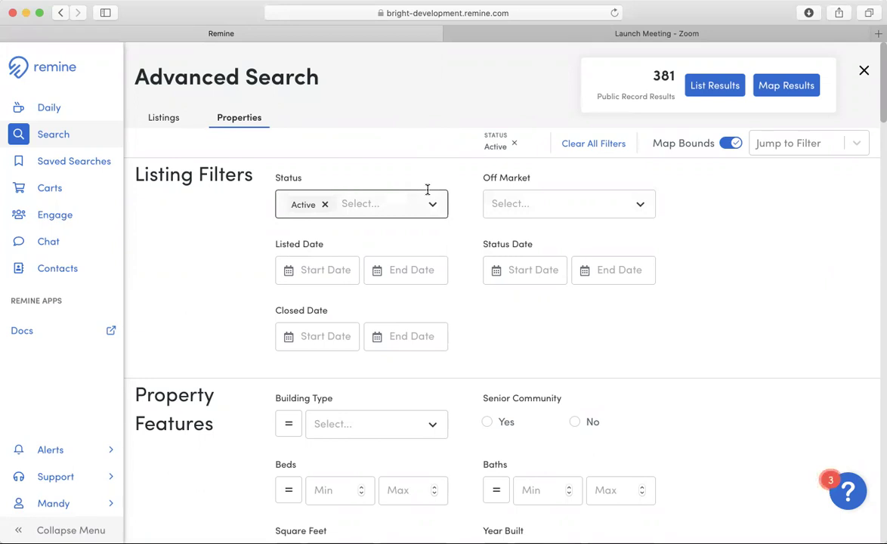
{"action": "left_click", "coordinate": [707, 86]}
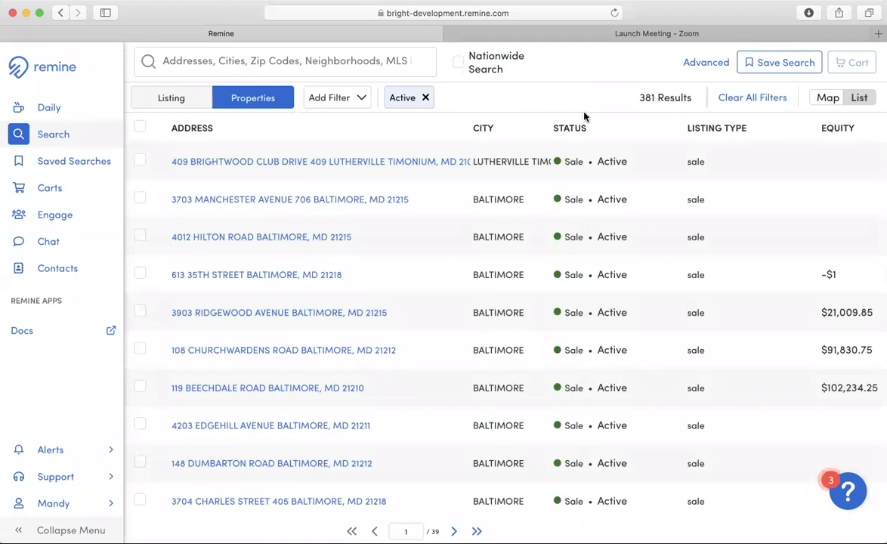
Show the 381 Active results on the map, then open and close the $850,000 home's details.
{"action": "left_click", "coordinate": [827, 98]}
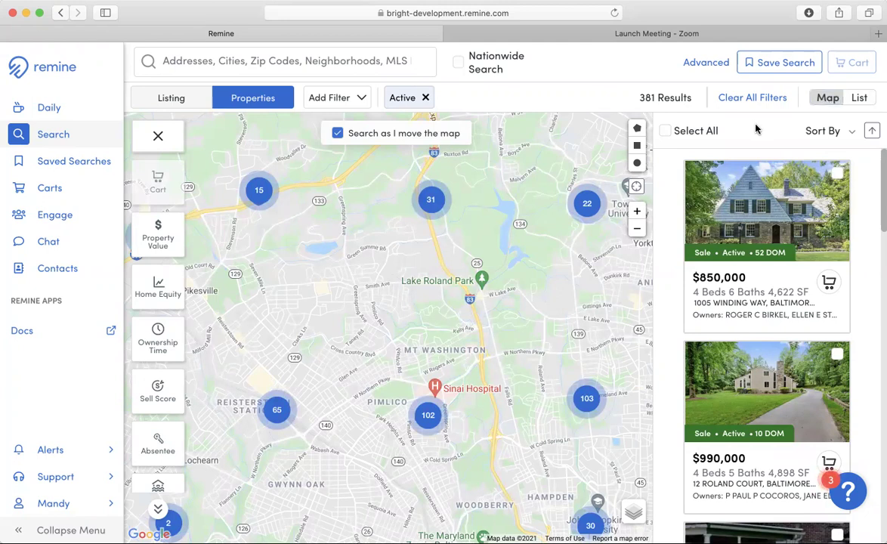
{"action": "mouse_move", "coordinate": [744, 189]}
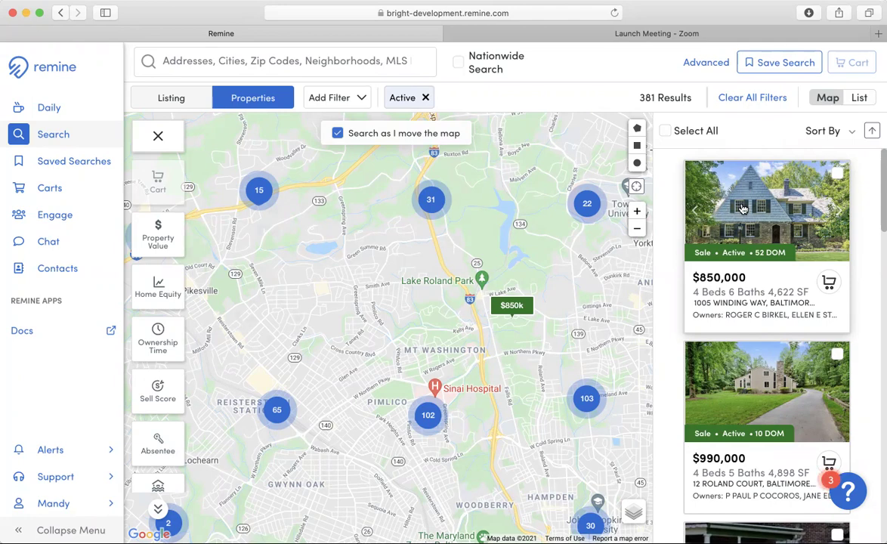
{"action": "left_click", "coordinate": [739, 246]}
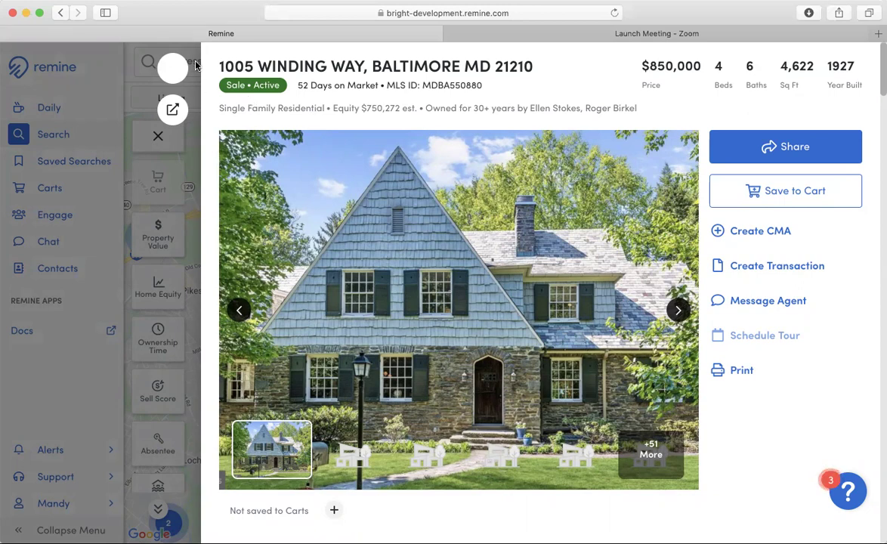
{"action": "left_click", "coordinate": [160, 67]}
{"action": "left_click", "coordinate": [859, 99]}
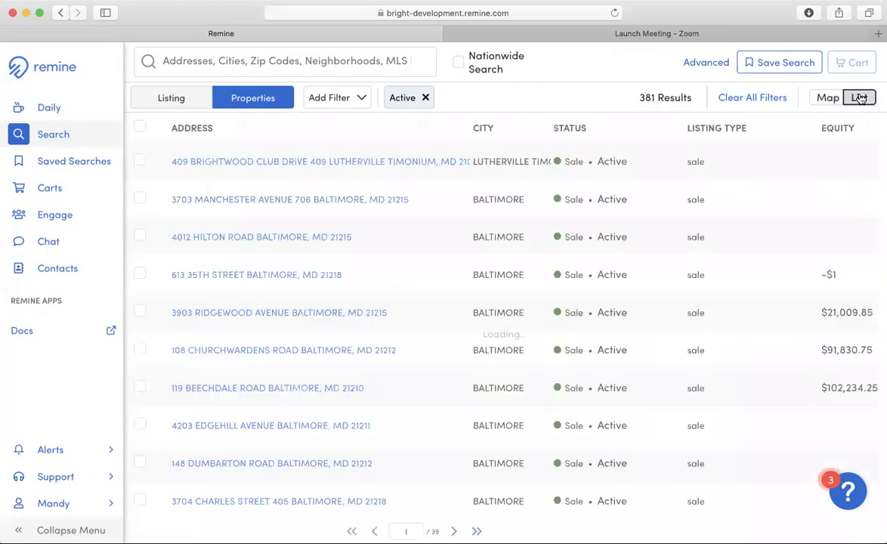
{"action": "left_click", "coordinate": [289, 164]}
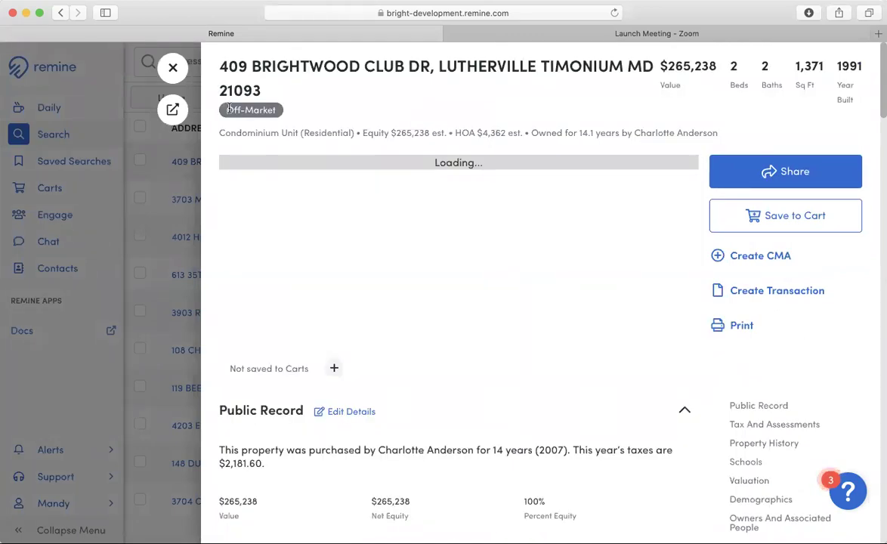
{"action": "left_click", "coordinate": [178, 71]}
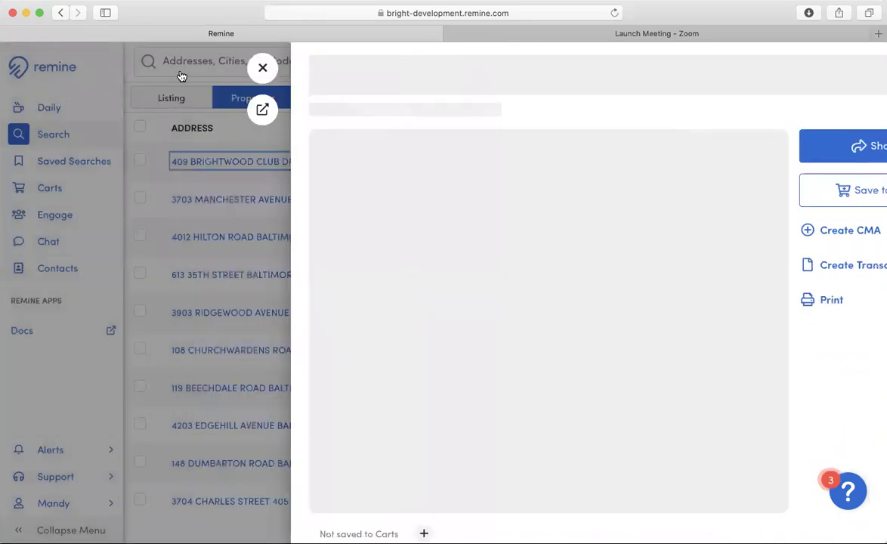